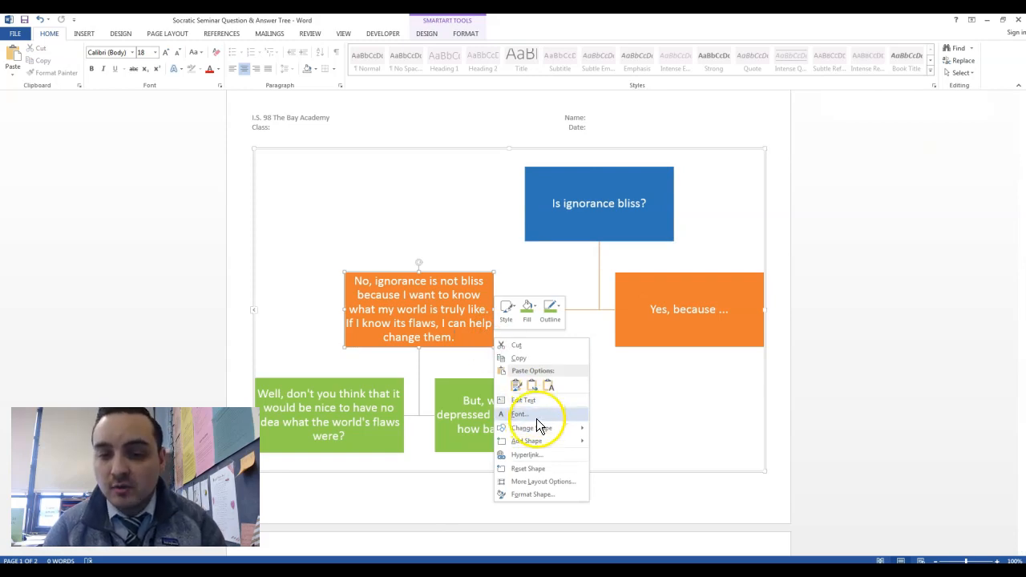
{"action": "mouse_move", "coordinate": [545, 441]}
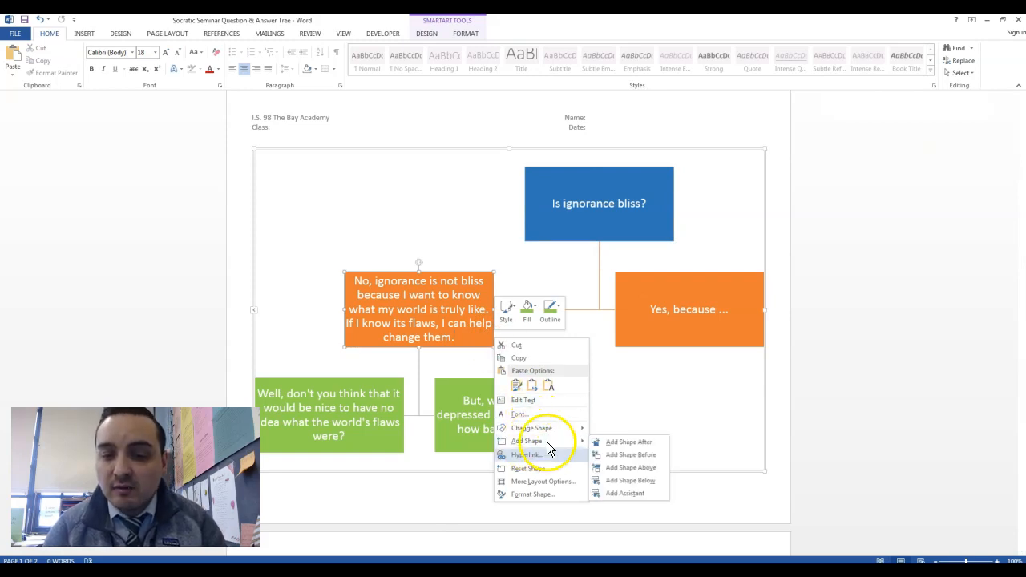
{"action": "left_click", "coordinate": [629, 493]}
{"action": "key", "text": "Delete"}
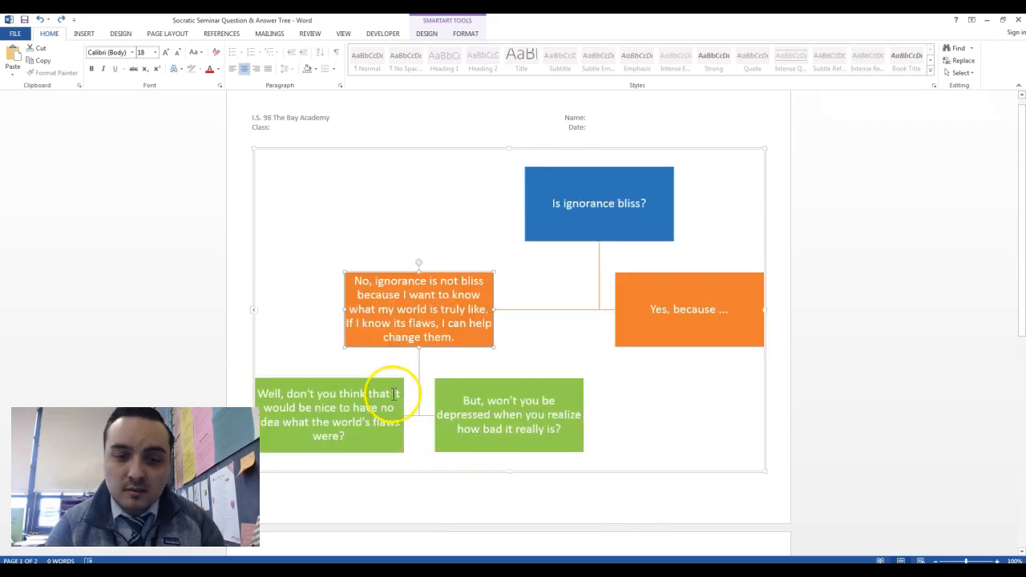
Add an assistant box beneath the "No, ignorance is not bliss…" answer and fill it light green.
{"action": "left_click", "coordinate": [476, 346]}
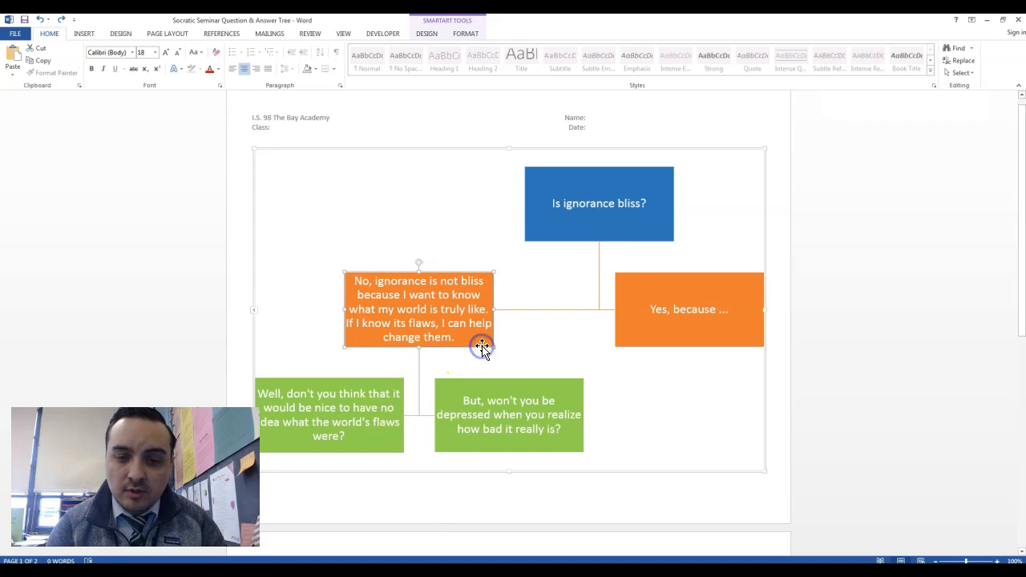
{"action": "right_click", "coordinate": [485, 345]}
{"action": "mouse_move", "coordinate": [545, 451]}
{"action": "left_click", "coordinate": [610, 498]}
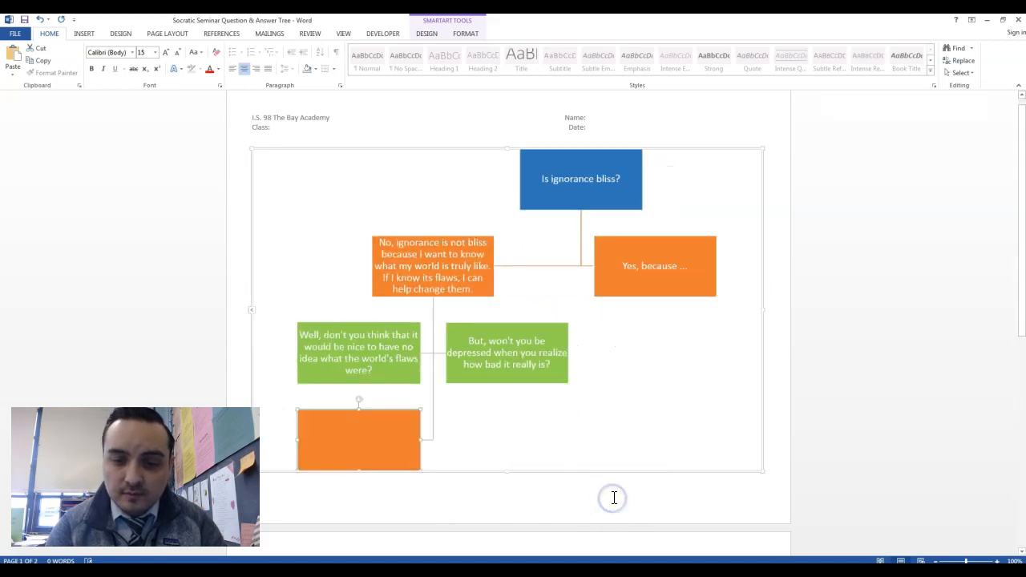
{"action": "right_click", "coordinate": [387, 433]}
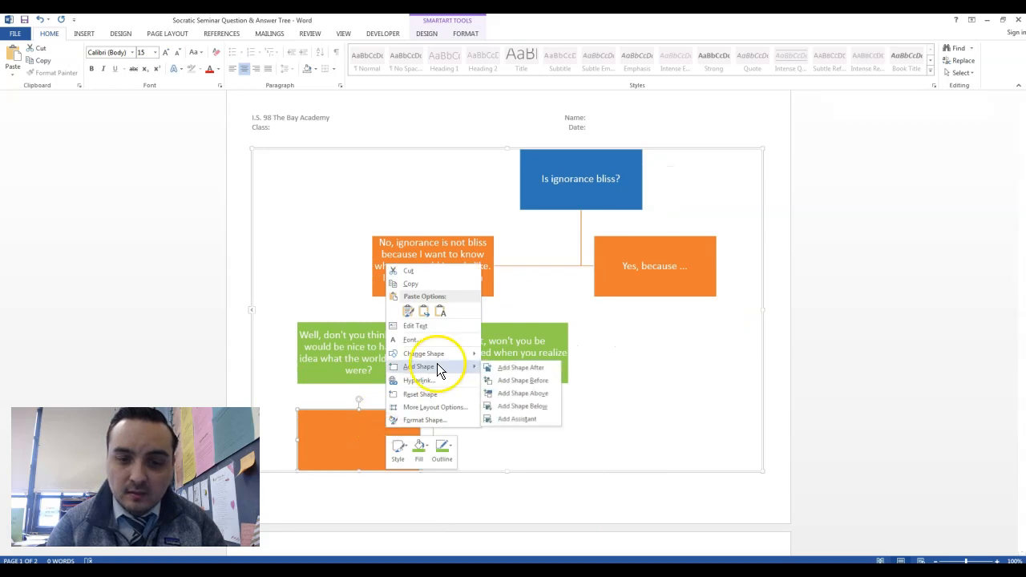
{"action": "left_click", "coordinate": [417, 455]}
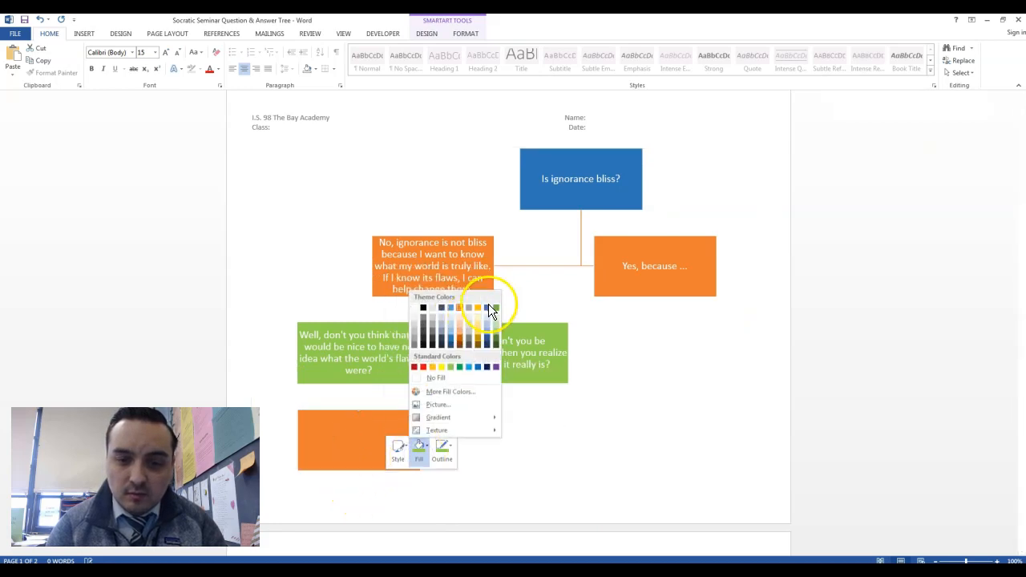
{"action": "left_click", "coordinate": [450, 365]}
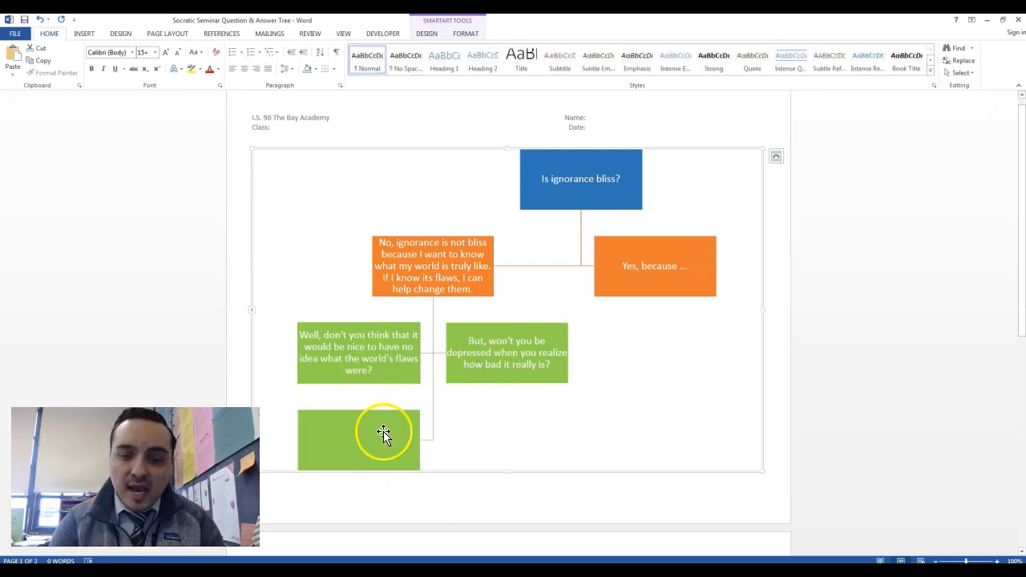
Edit the text of the new green assistant box, leaving it with the placeholder "[Text]".
{"action": "right_click", "coordinate": [358, 435]}
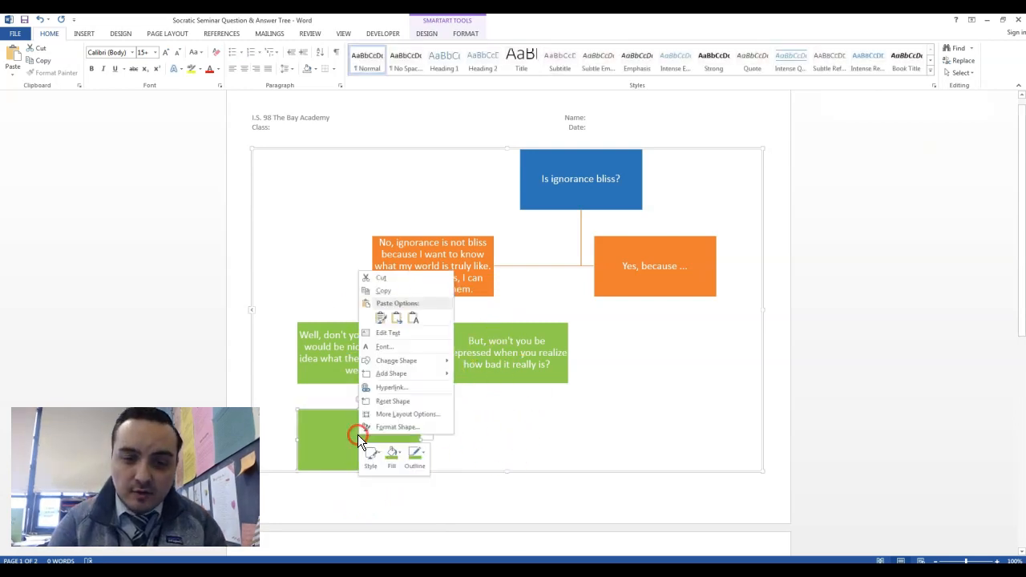
{"action": "left_click", "coordinate": [403, 332]}
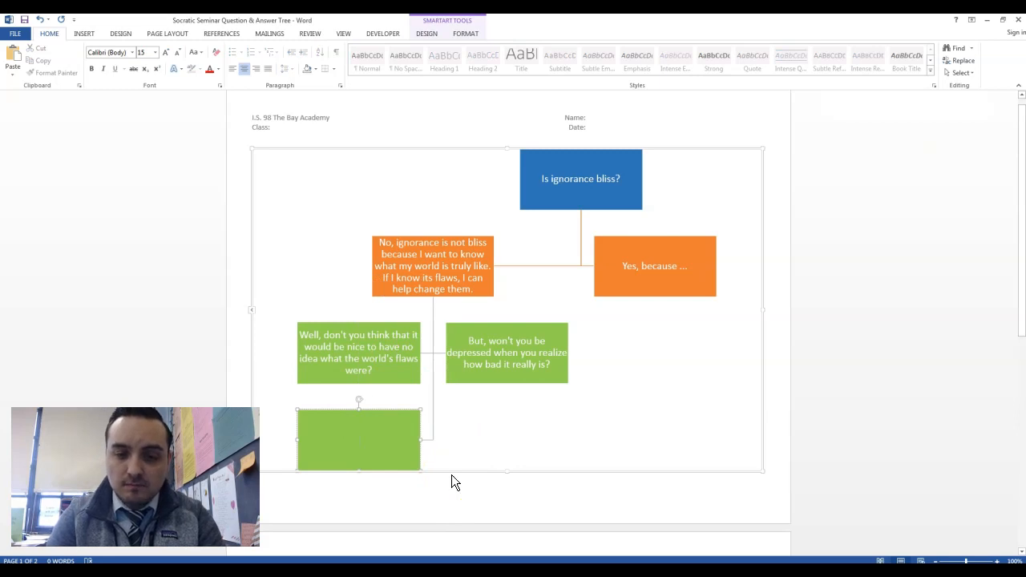
{"action": "left_click", "coordinate": [365, 431]}
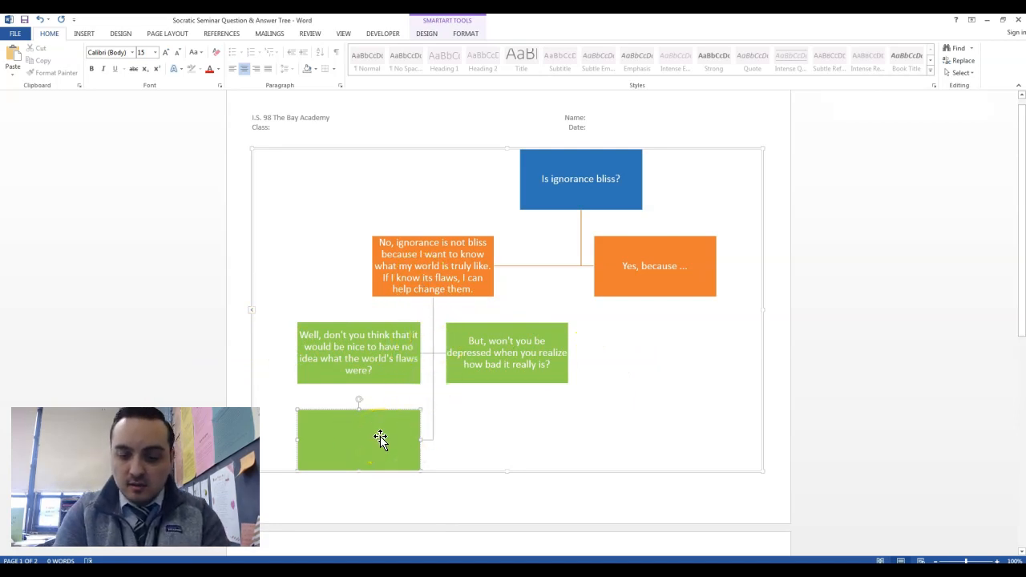
{"action": "type", "text": "F"}
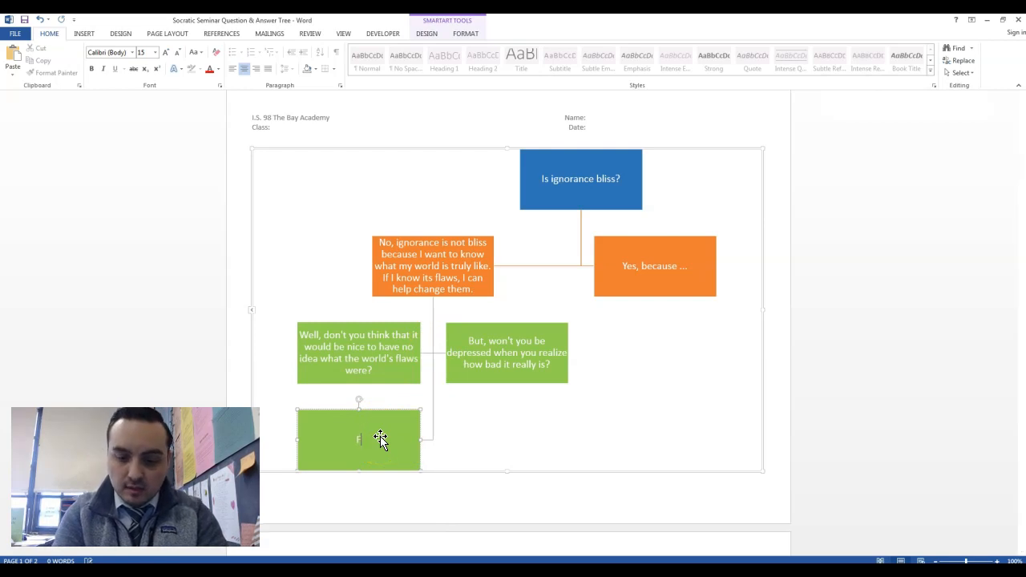
{"action": "type", "text": "[Text]"}
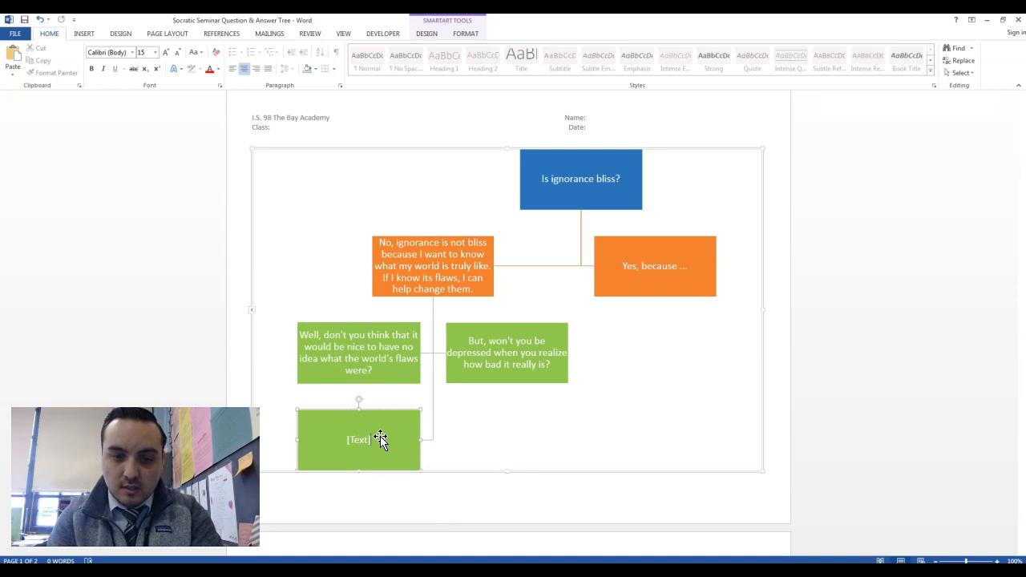
Add two assistant boxes beneath the "Well, don't you think…" question for its answers.
{"action": "left_click", "coordinate": [465, 439]}
{"action": "left_click", "coordinate": [403, 371]}
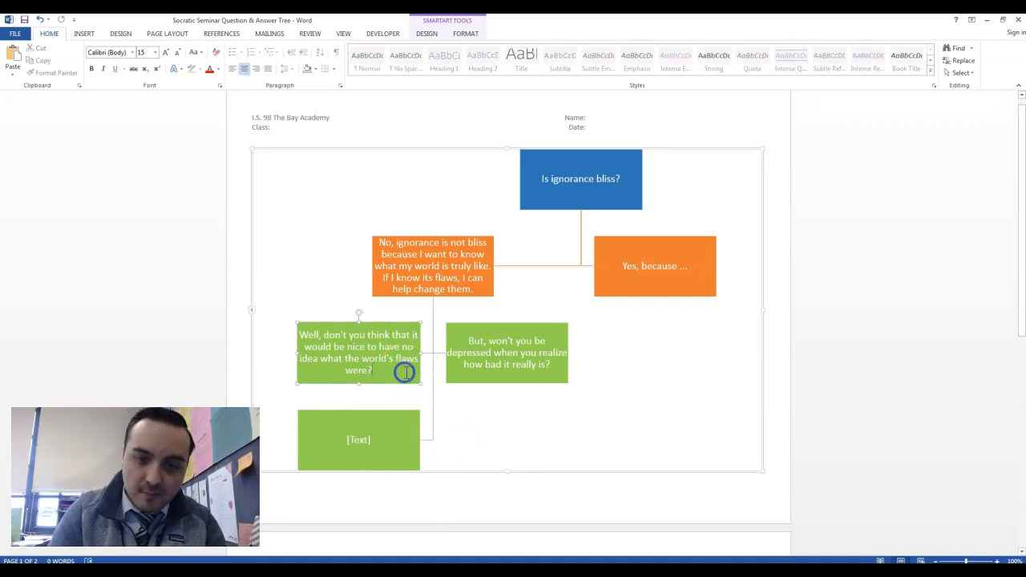
{"action": "right_click", "coordinate": [405, 372]}
{"action": "left_click", "coordinate": [441, 489]}
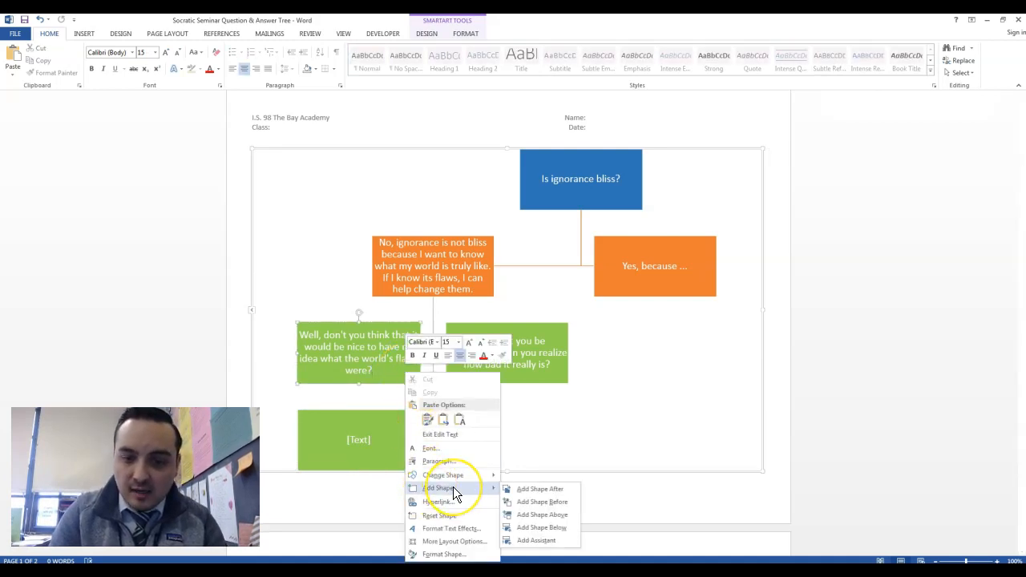
{"action": "left_click", "coordinate": [560, 541]}
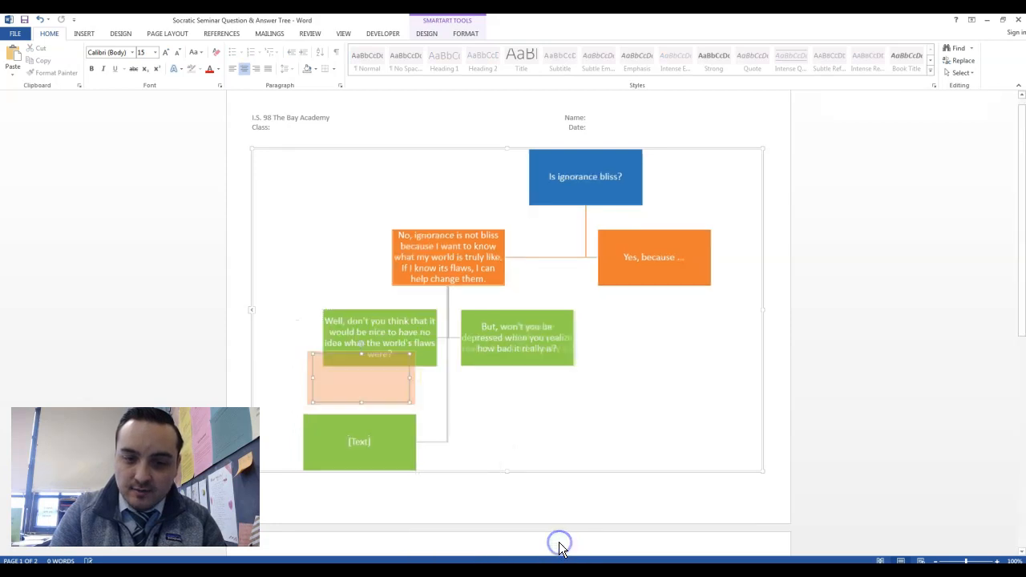
{"action": "left_click", "coordinate": [457, 437]}
{"action": "left_click", "coordinate": [394, 385]}
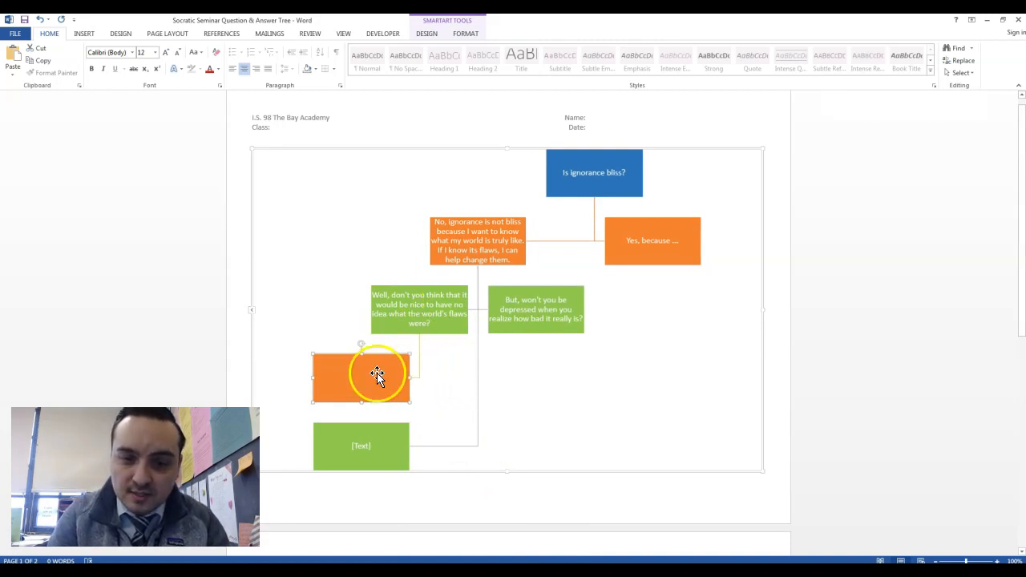
{"action": "right_click", "coordinate": [453, 338]}
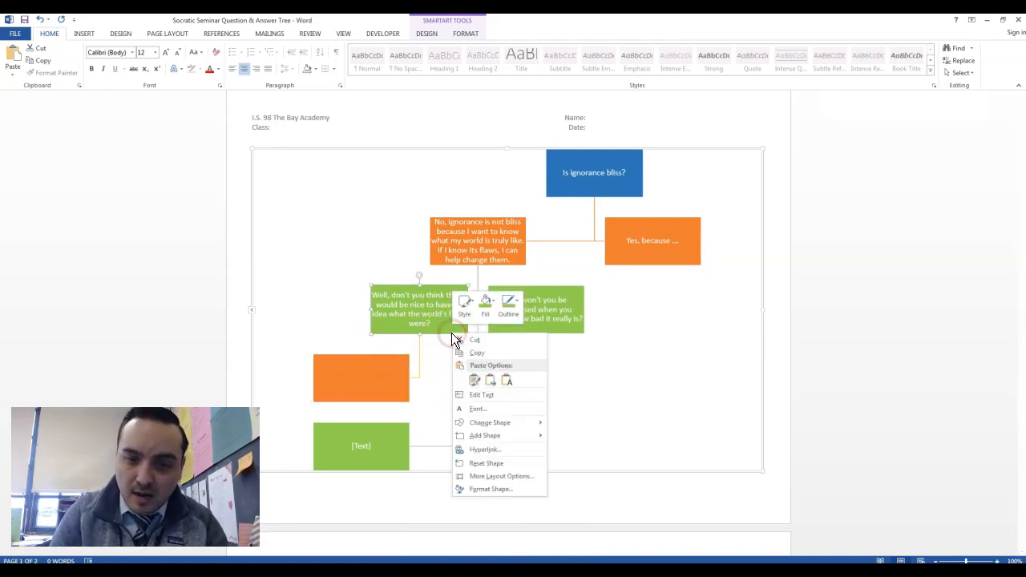
{"action": "mouse_move", "coordinate": [518, 439]}
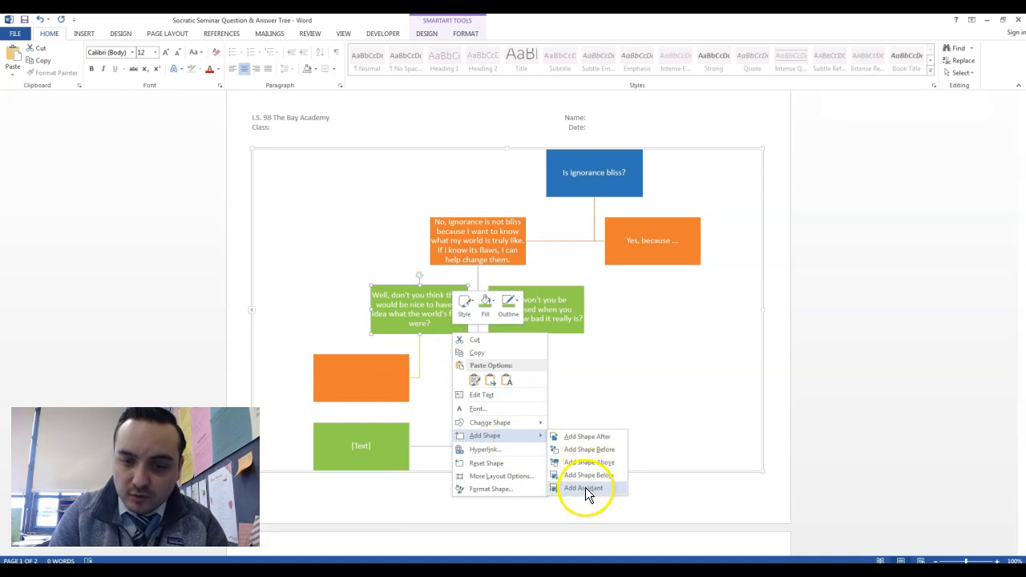
{"action": "left_click", "coordinate": [584, 488]}
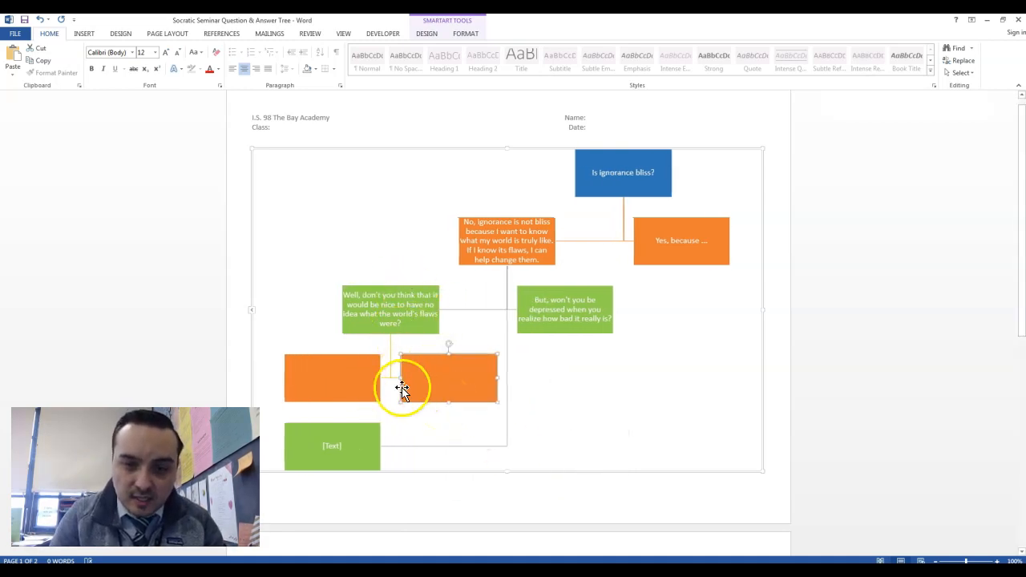
Add one assistant box beneath the "But, won't you be depressed…" question.
{"action": "right_click", "coordinate": [609, 332]}
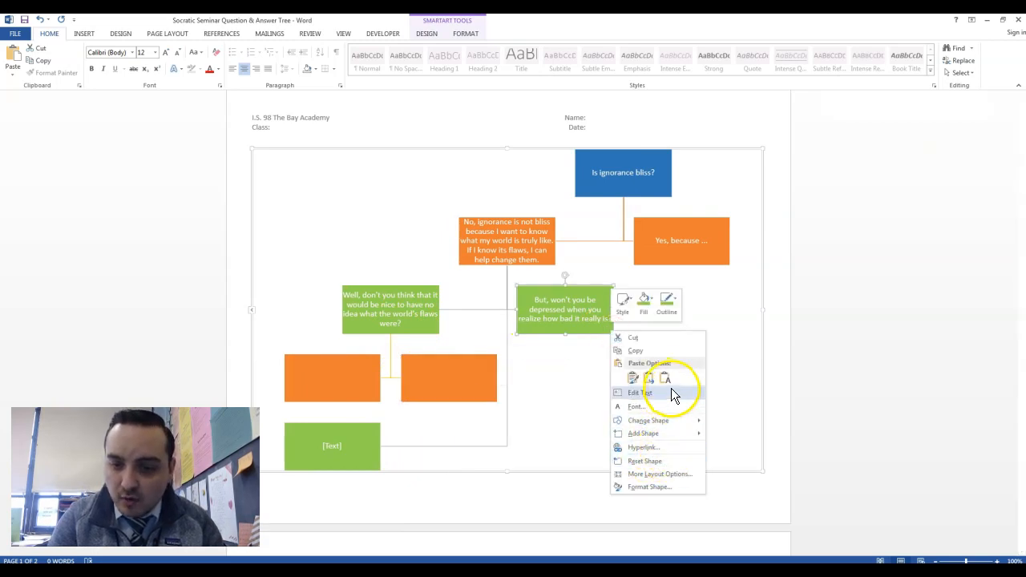
{"action": "mouse_move", "coordinate": [668, 437]}
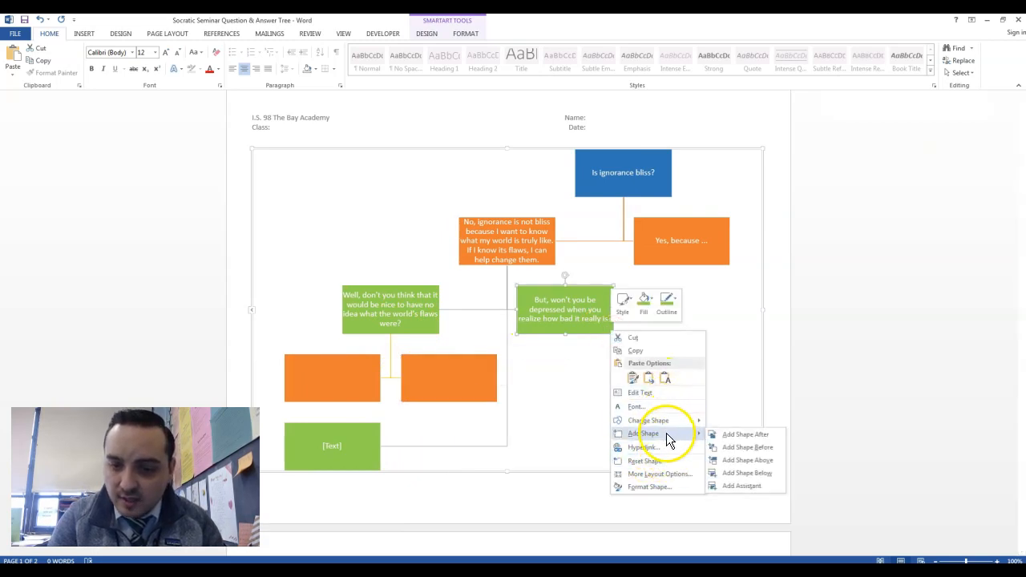
{"action": "left_click", "coordinate": [737, 473]}
{"action": "left_click", "coordinate": [611, 361]}
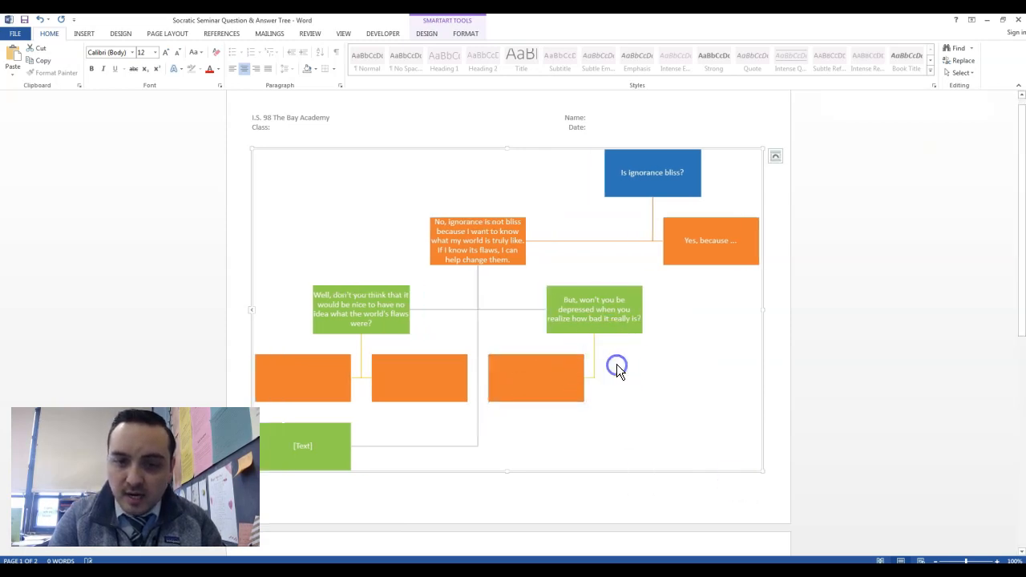
Add an assistant box beneath the empty orange answer under "But, won't you be depressed…" and fill it light green.
{"action": "right_click", "coordinate": [522, 392]}
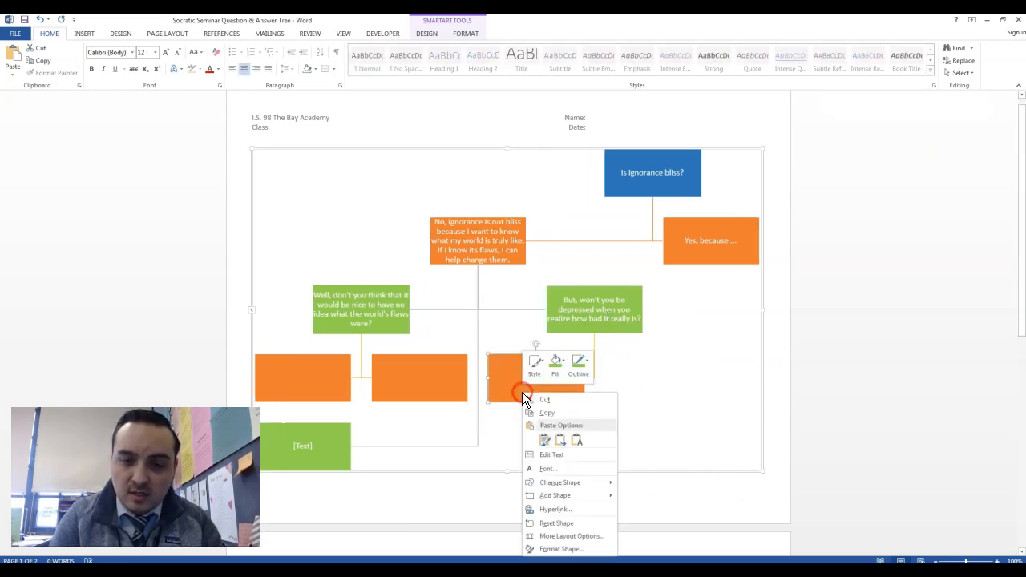
{"action": "mouse_move", "coordinate": [559, 501]}
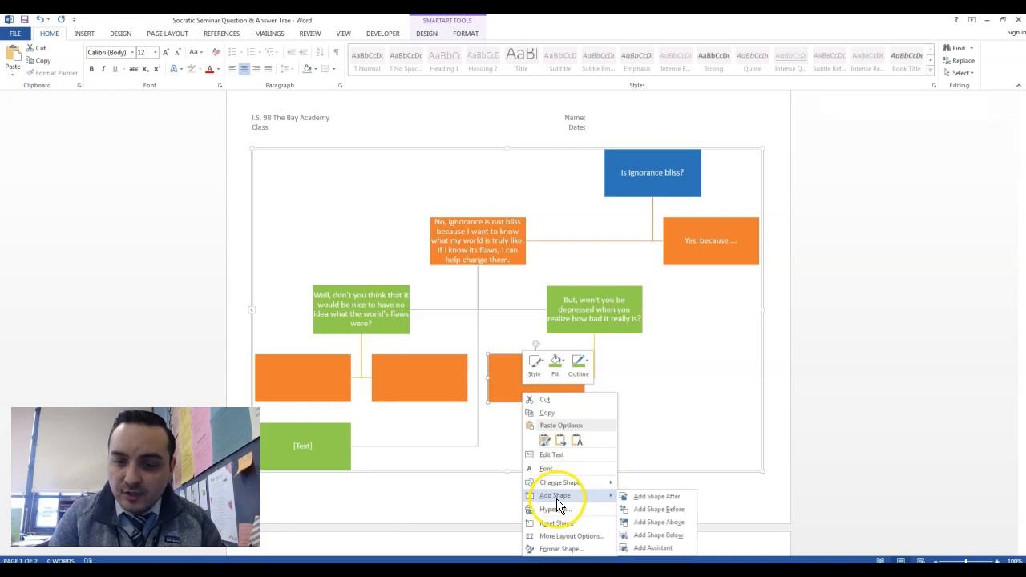
{"action": "left_click", "coordinate": [662, 550]}
{"action": "left_click", "coordinate": [532, 387]}
{"action": "right_click", "coordinate": [523, 392]}
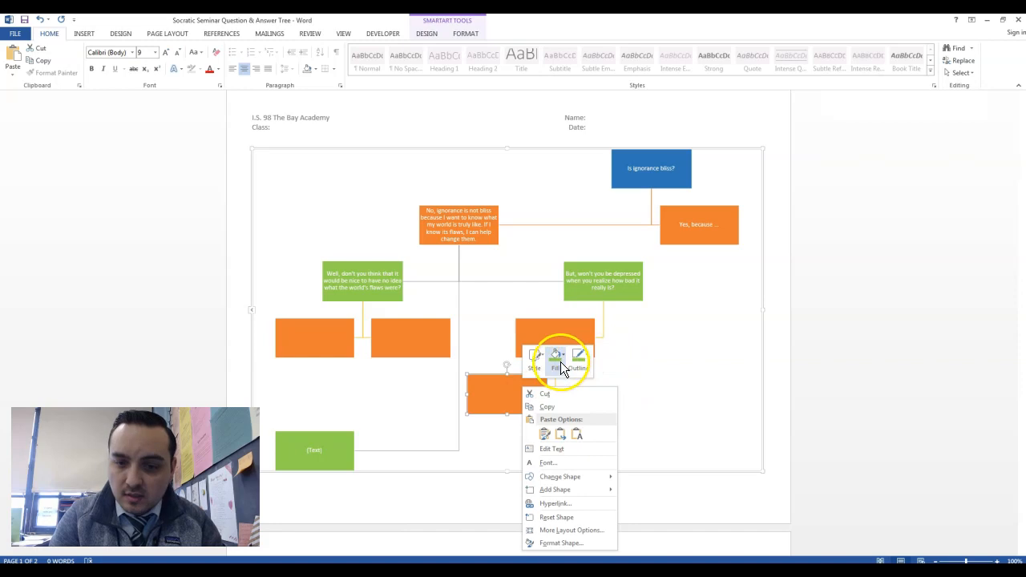
{"action": "left_click", "coordinate": [560, 361]}
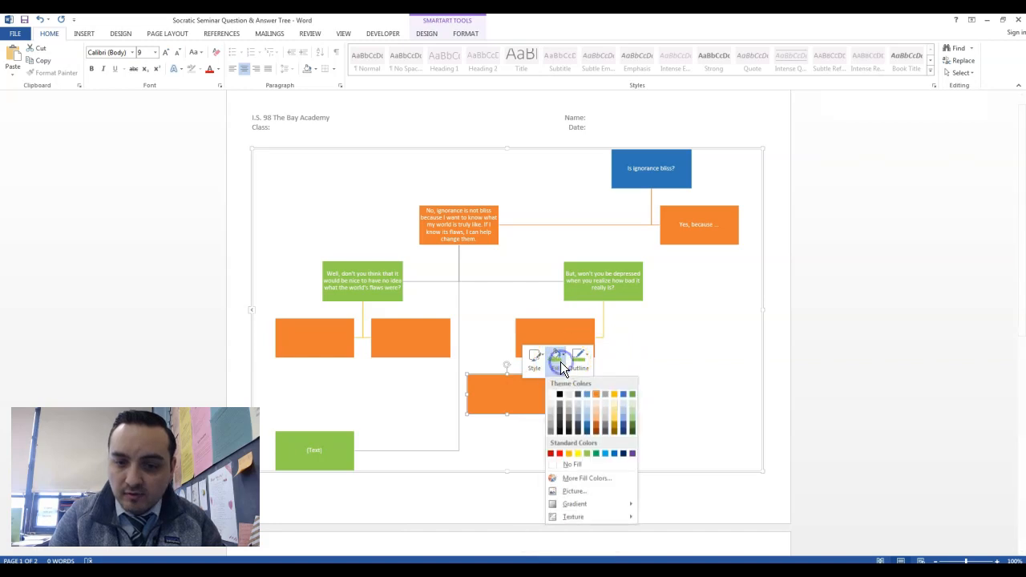
{"action": "left_click", "coordinate": [589, 455]}
{"action": "left_click", "coordinate": [594, 408]}
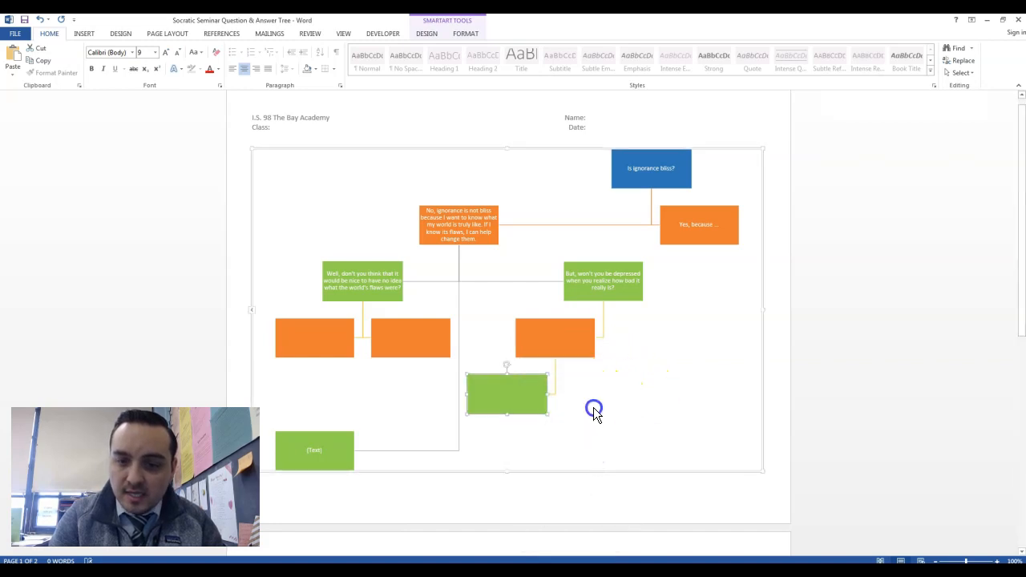
Add a second assistant box beneath that same orange answer and fill it light green to match the first.
{"action": "right_click", "coordinate": [564, 345]}
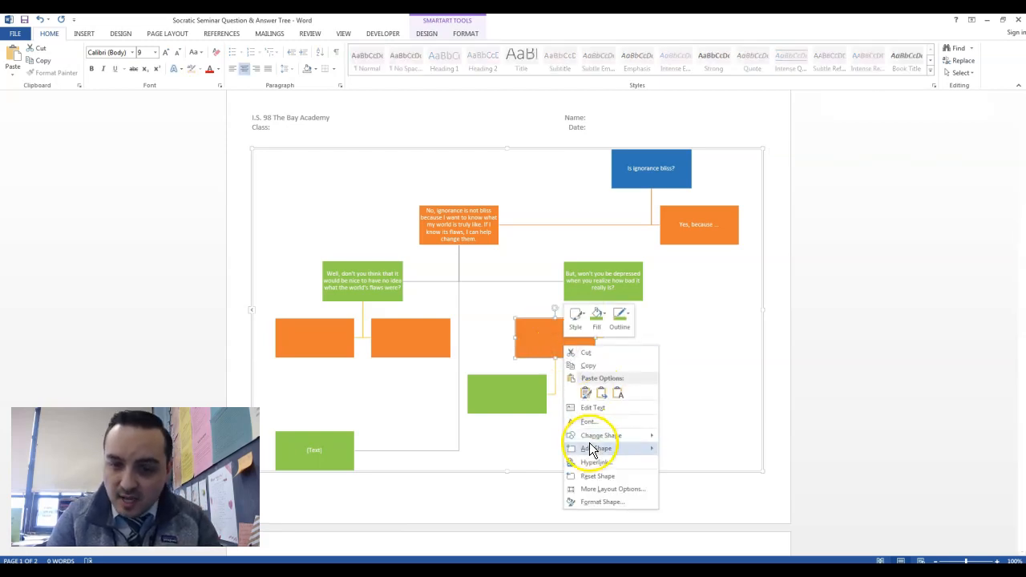
{"action": "mouse_move", "coordinate": [594, 448]}
{"action": "left_click", "coordinate": [691, 505]}
{"action": "right_click", "coordinate": [579, 399]}
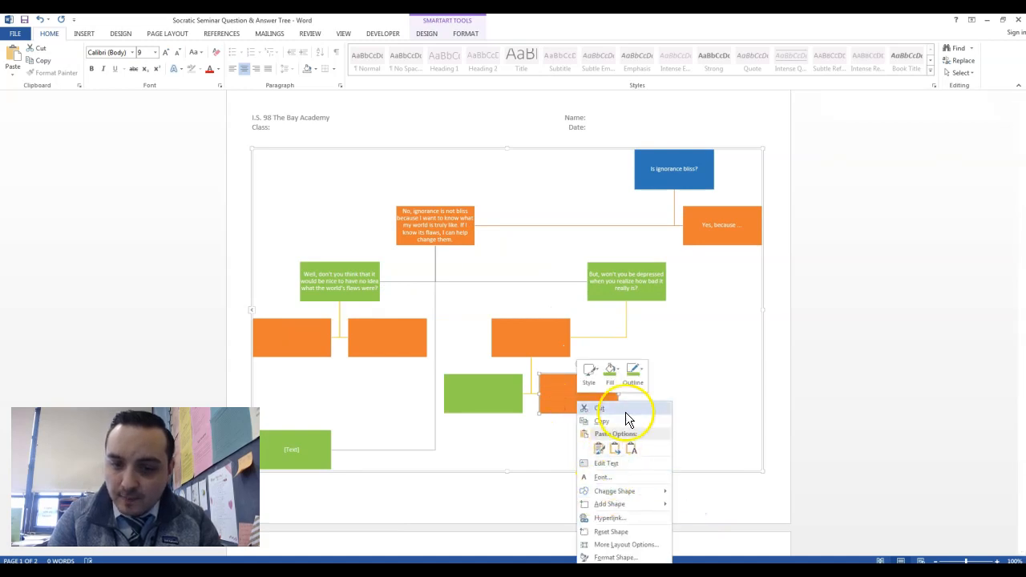
{"action": "left_click", "coordinate": [611, 373]}
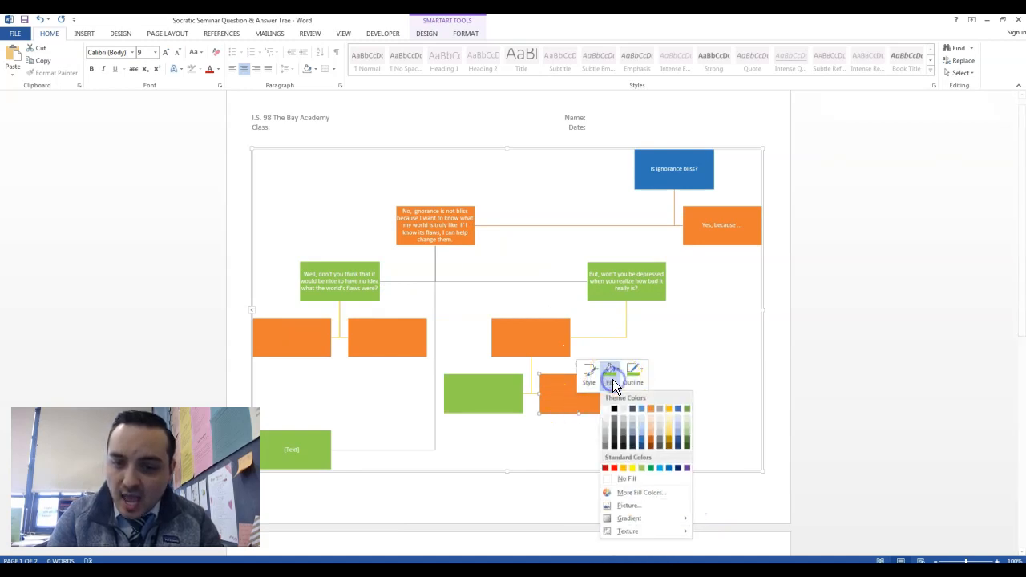
{"action": "left_click", "coordinate": [641, 468]}
{"action": "left_click", "coordinate": [566, 456]}
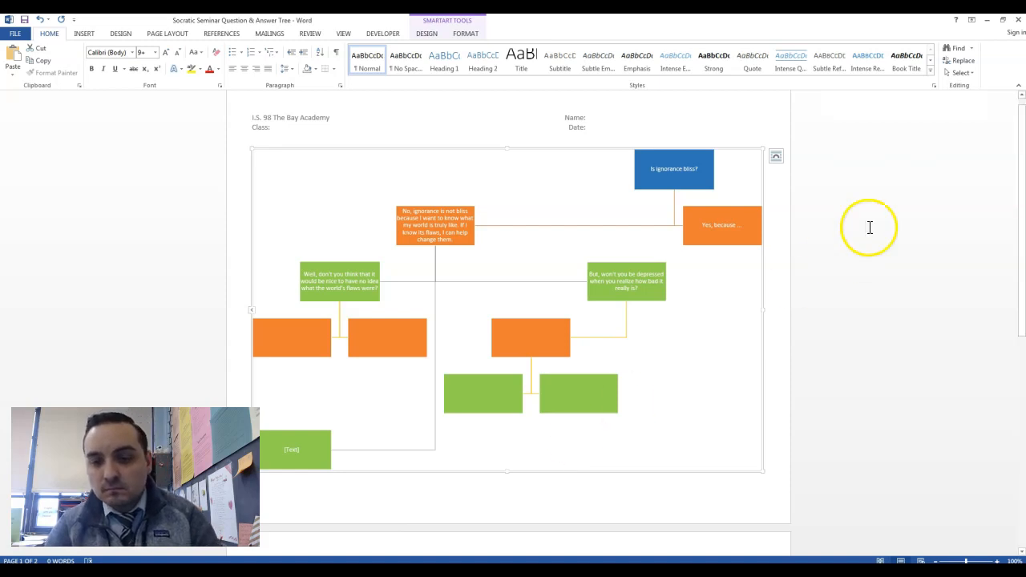
{"action": "left_click", "coordinate": [754, 237]}
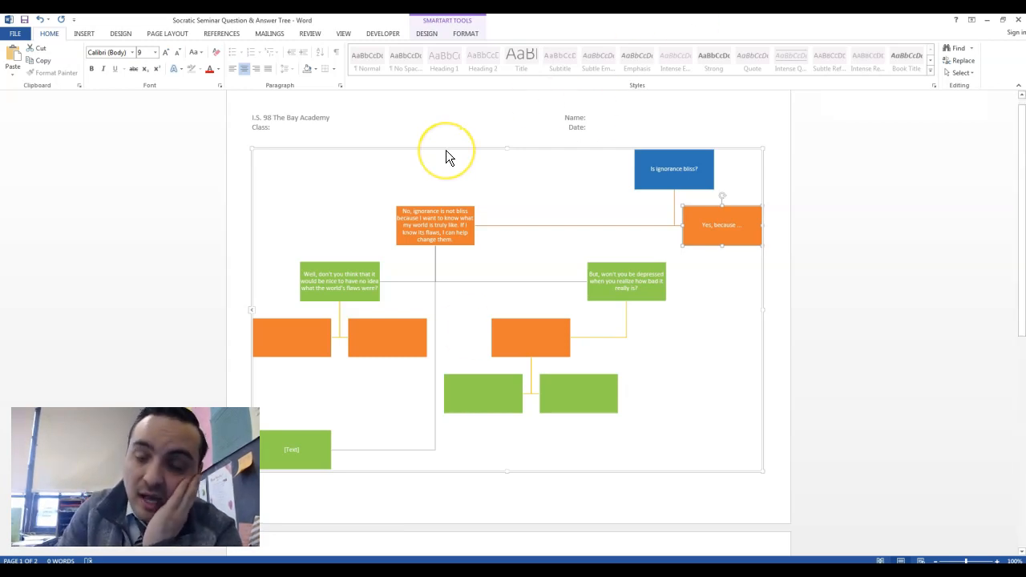
{"action": "left_click", "coordinate": [451, 228]}
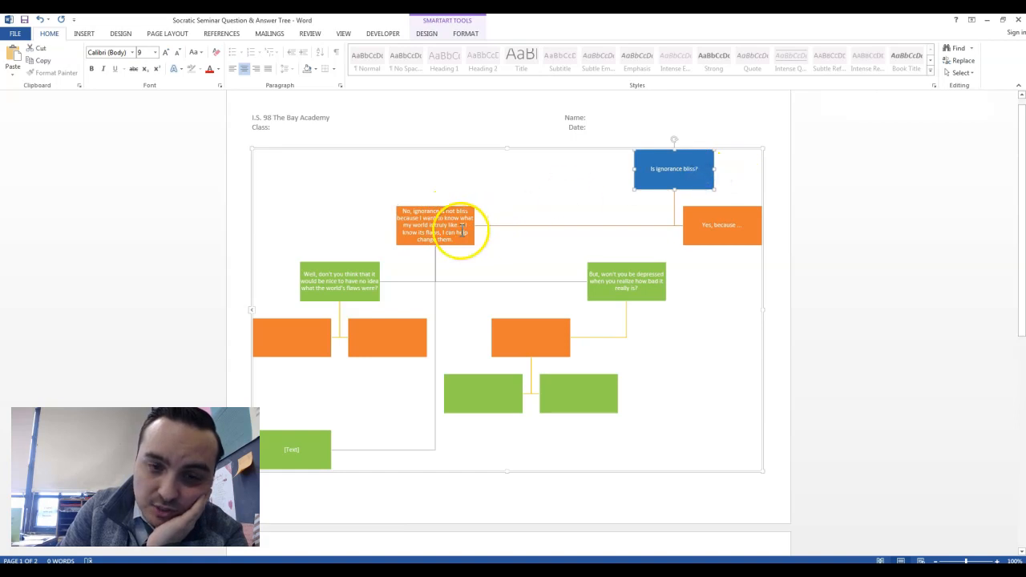
{"action": "left_click", "coordinate": [350, 277]}
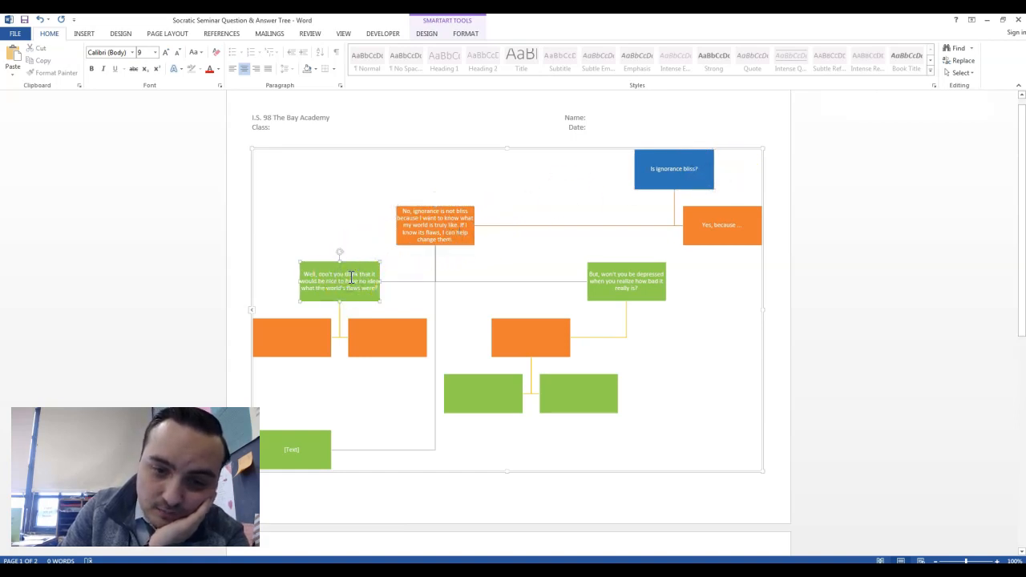
{"action": "left_click", "coordinate": [399, 340]}
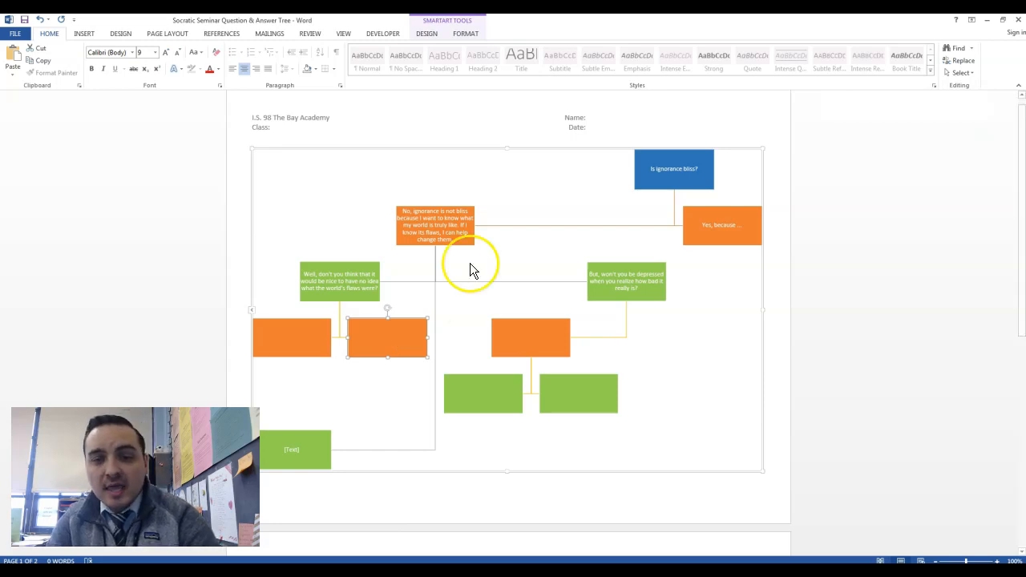
Add the page citation "(115)" before the final period of the "No, ignorance is not bliss…" answer.
{"action": "left_click", "coordinate": [451, 243]}
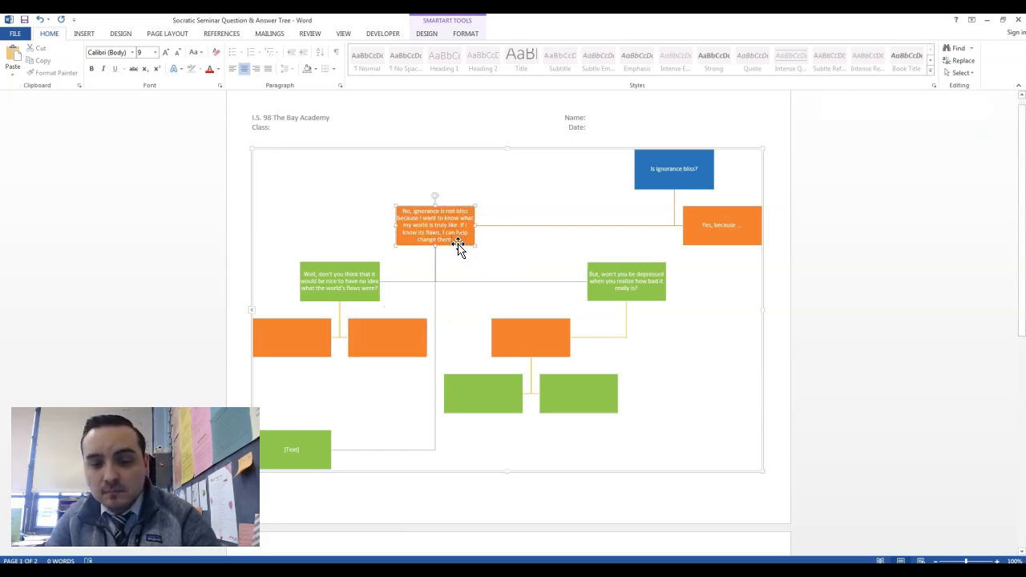
{"action": "left_click", "coordinate": [468, 222]}
{"action": "left_click", "coordinate": [320, 273]}
{"action": "left_click", "coordinate": [451, 239]}
{"action": "left_click_drag", "start_coordinate": [450, 239], "coordinate": [399, 209]}
{"action": "left_click", "coordinate": [457, 258]}
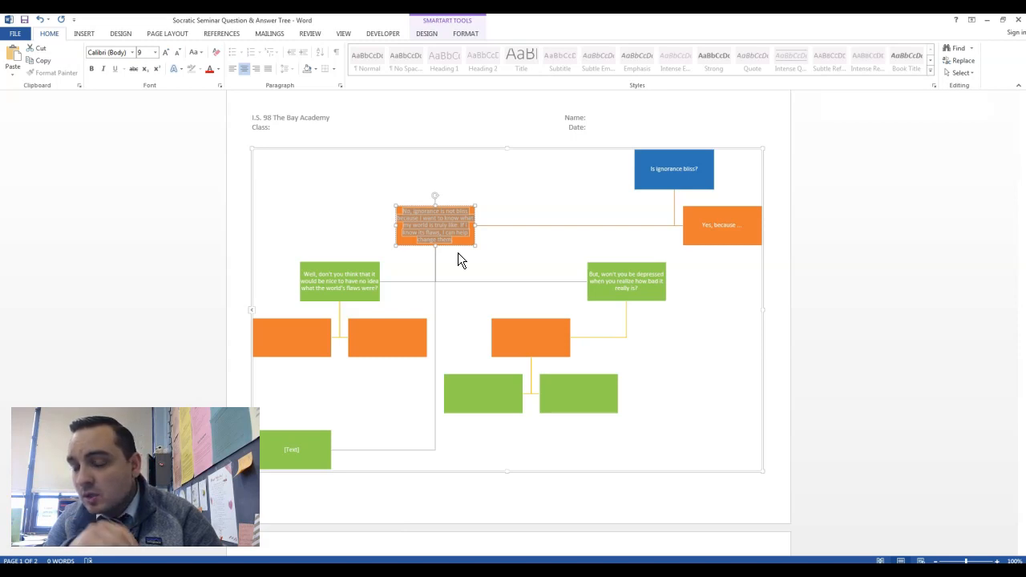
{"action": "left_click", "coordinate": [453, 238]}
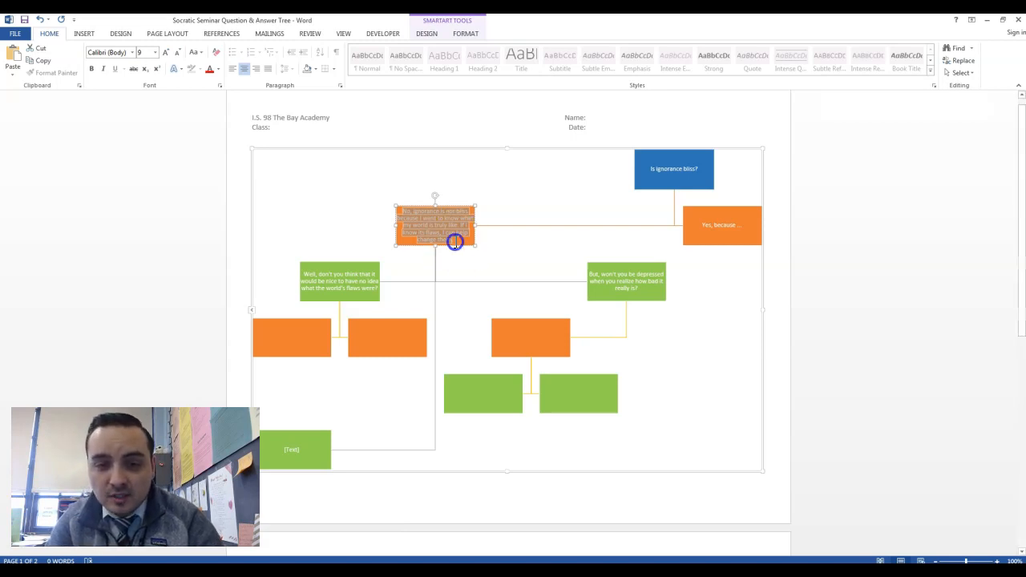
{"action": "type", "text": "(115)"}
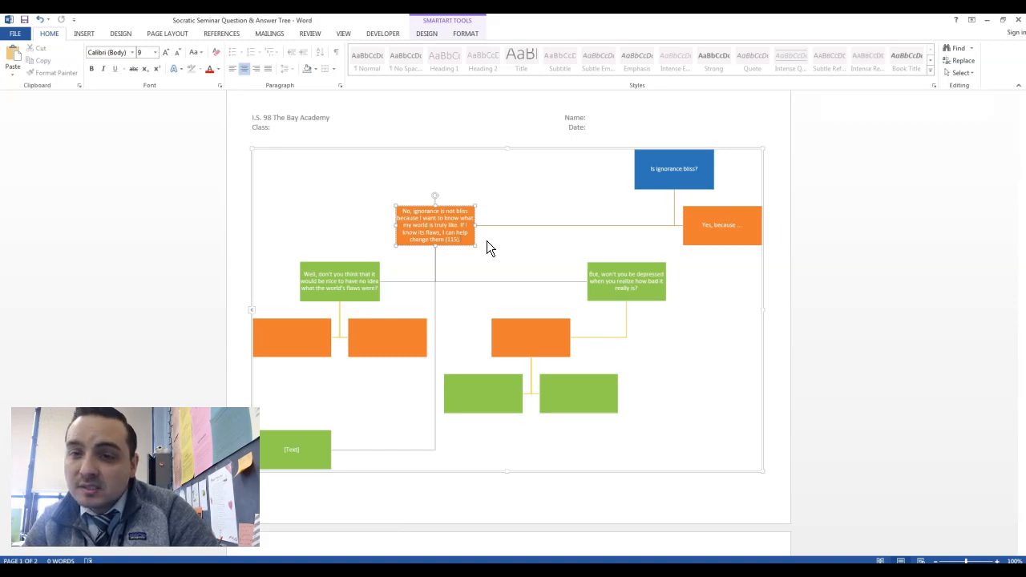
{"action": "left_click", "coordinate": [678, 167]}
{"action": "left_click_drag", "start_coordinate": [698, 169], "coordinate": [646, 169]}
{"action": "left_click", "coordinate": [678, 168]}
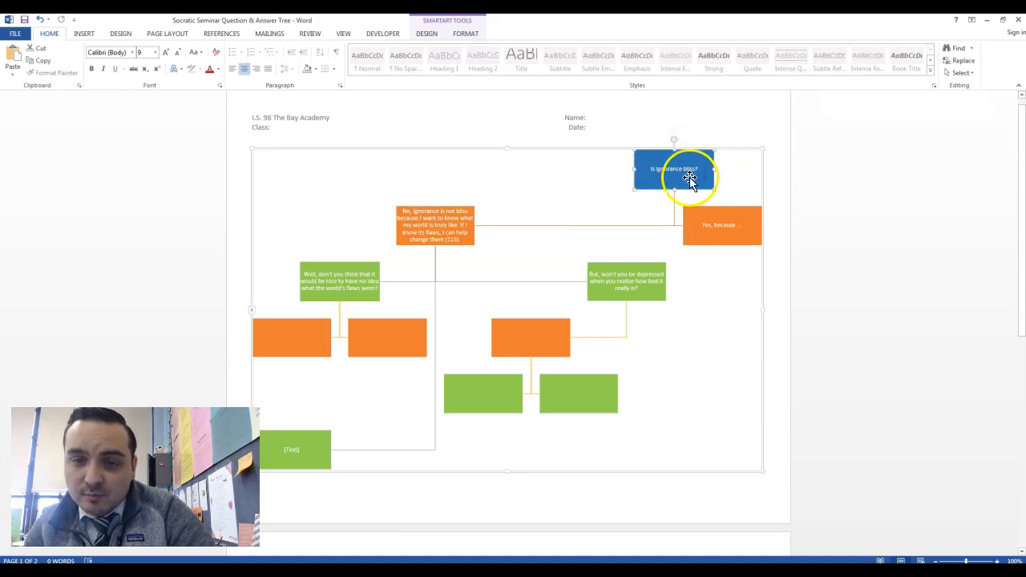